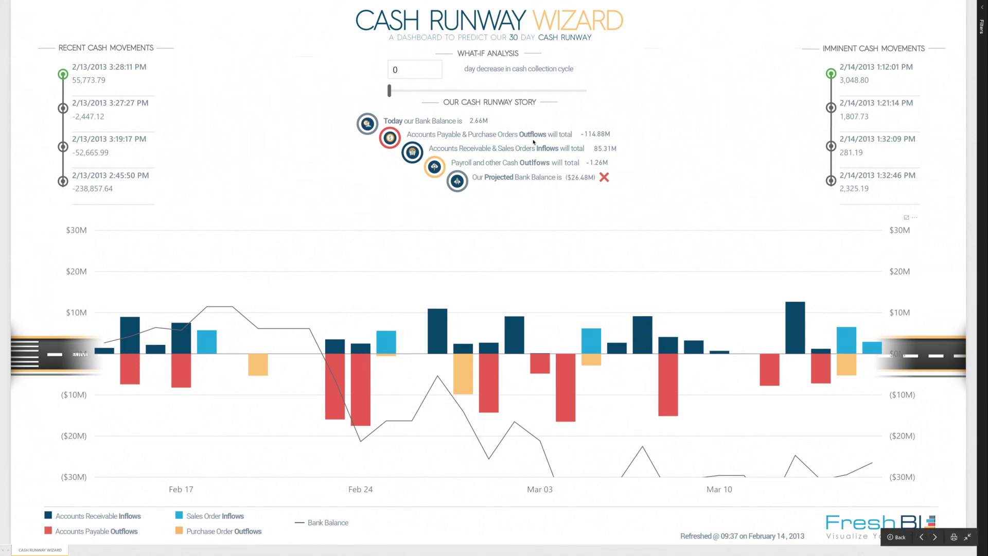
Step: Slide the What-If day decrease in cash collection cycle up to 11 days
{"action": "left_click_drag", "start_coordinate": [390, 91], "coordinate": [479, 92]}
{"action": "left_click_drag", "start_coordinate": [480, 92], "coordinate": [497, 91]}
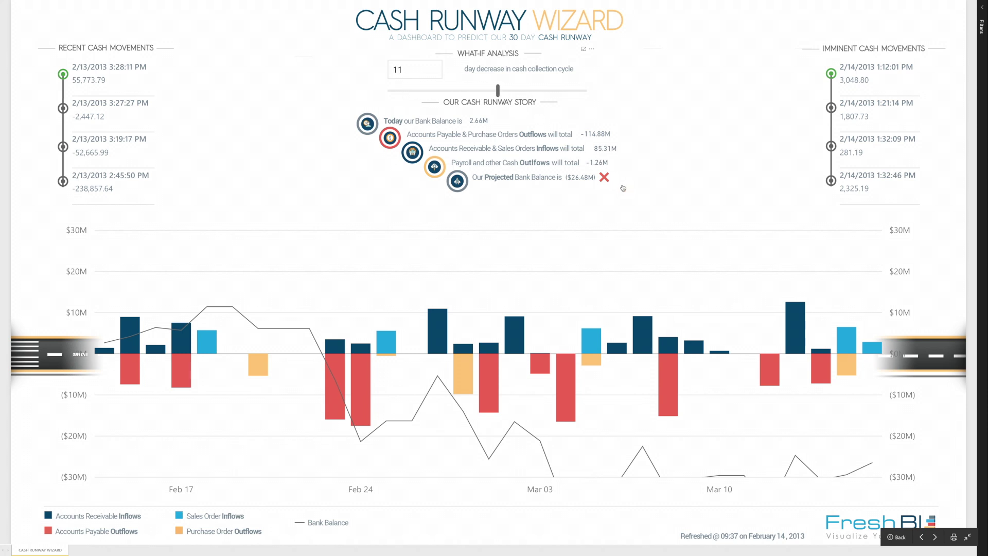